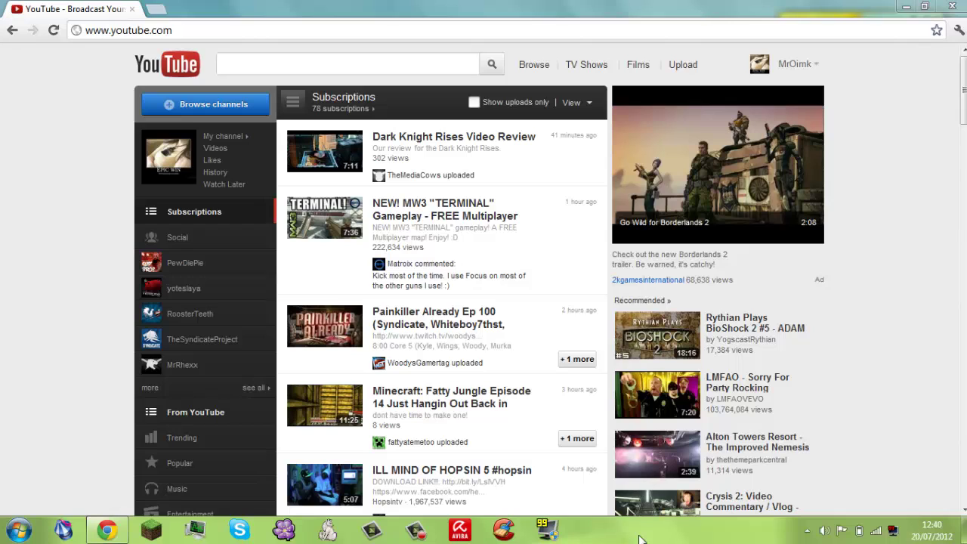
Step: Minimize the Chrome window on the YouTube subscriptions page to show the desktop
{"action": "left_click", "coordinate": [963, 531]}
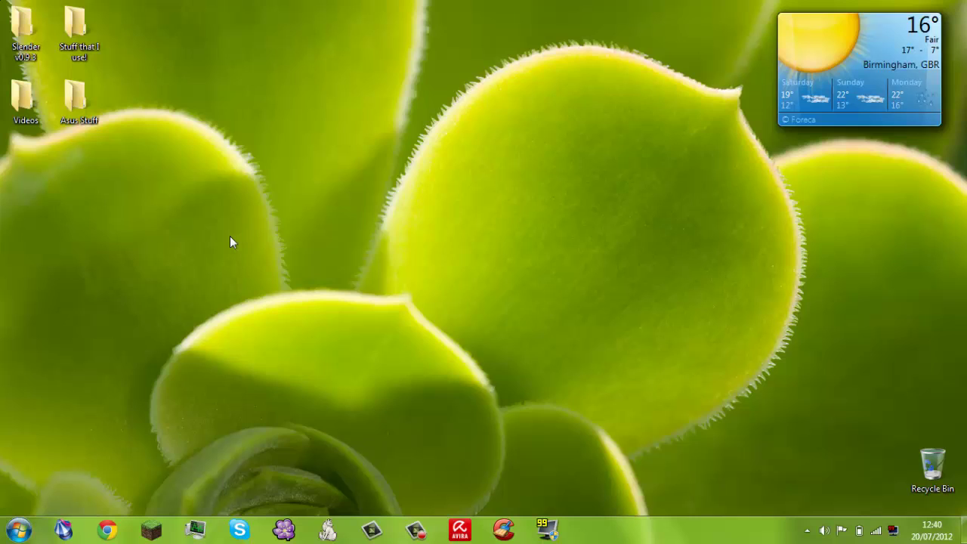
Step: Nudge the volume down, up and down again with the hotkeys, then bring up the Start menu
{"action": "key", "text": "XF86AudioLowerVolume"}
{"action": "key", "text": "XF86AudioRaiseVolume"}
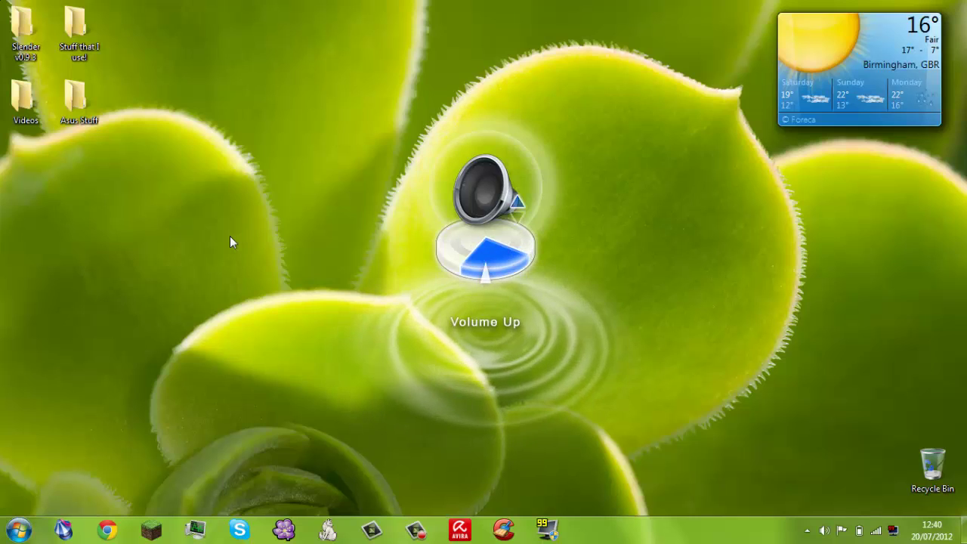
{"action": "key", "text": "XF86AudioLowerVolume"}
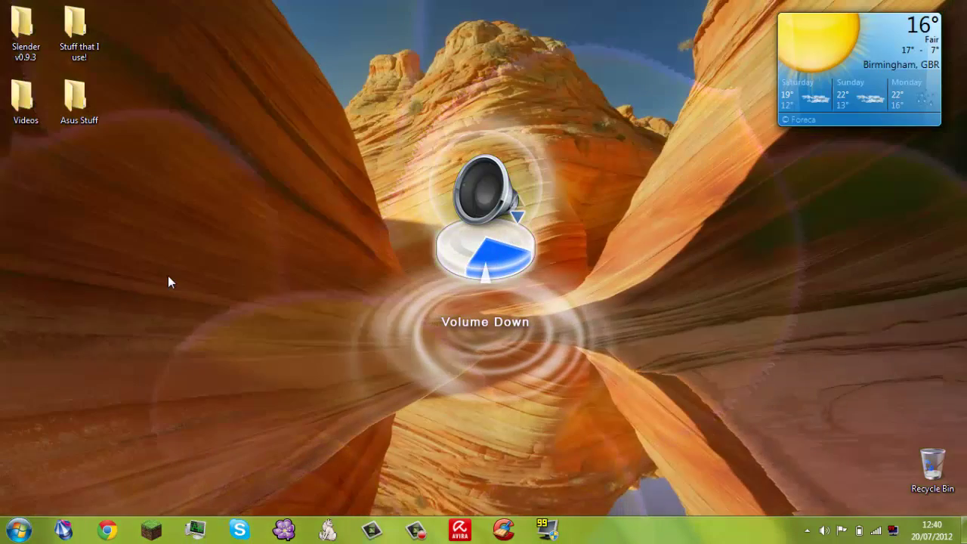
{"action": "key", "text": "super"}
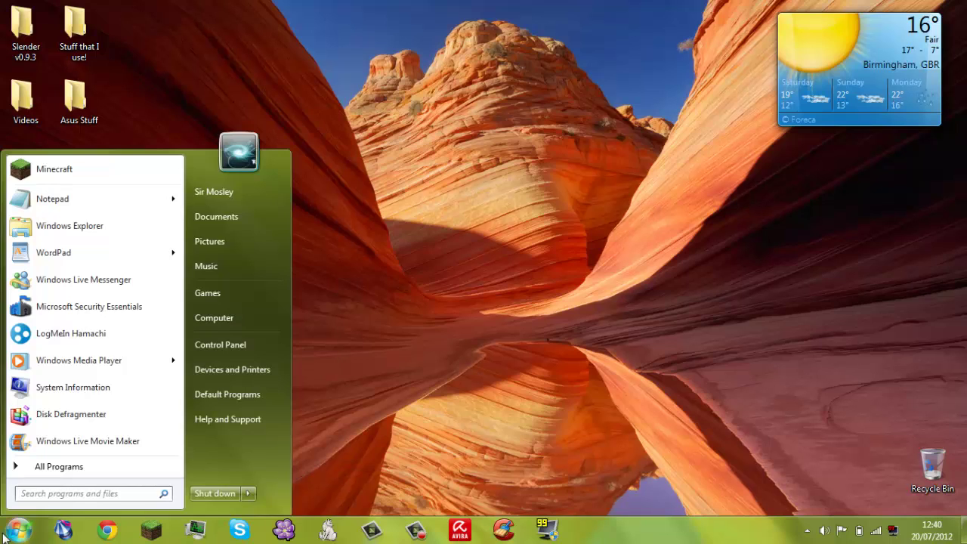
Step: Try the HControl.exe path in Start search, then launch Notepad and paste the path into it
{"action": "key", "text": "ctrl+v"}
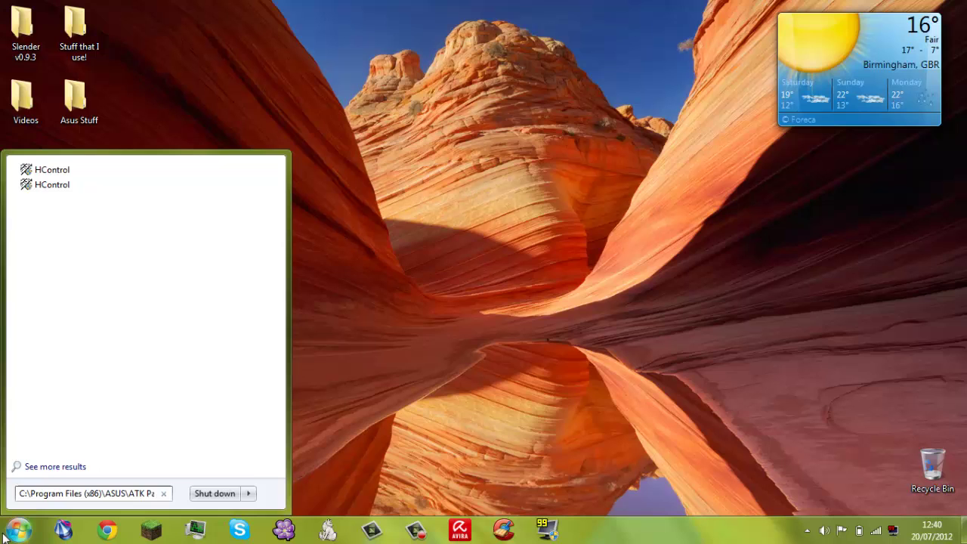
{"action": "left_click", "coordinate": [384, 431]}
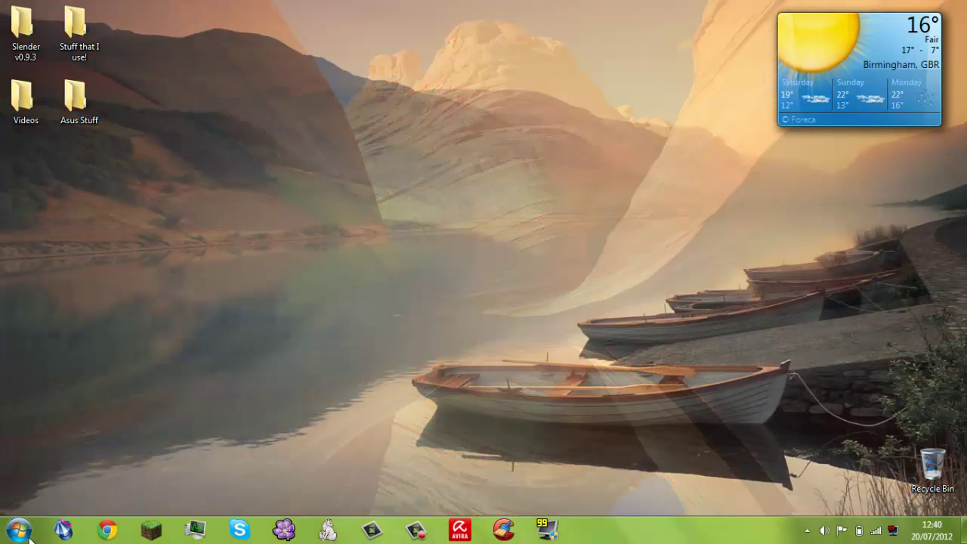
{"action": "left_click", "coordinate": [30, 536]}
{"action": "type", "text": "notepd"}
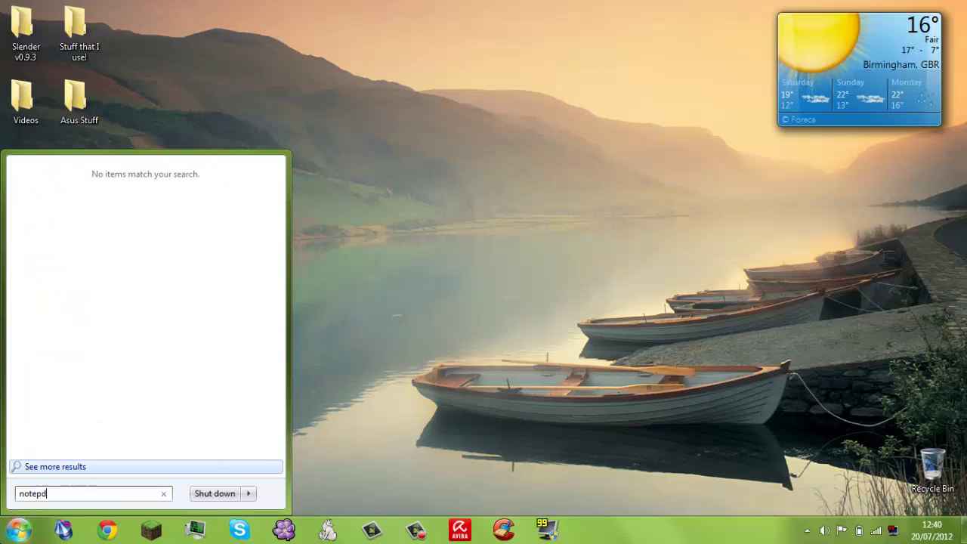
{"action": "key", "text": "BackSpace"}
{"action": "type", "text": "ad#"}
{"action": "key", "text": "Return"}
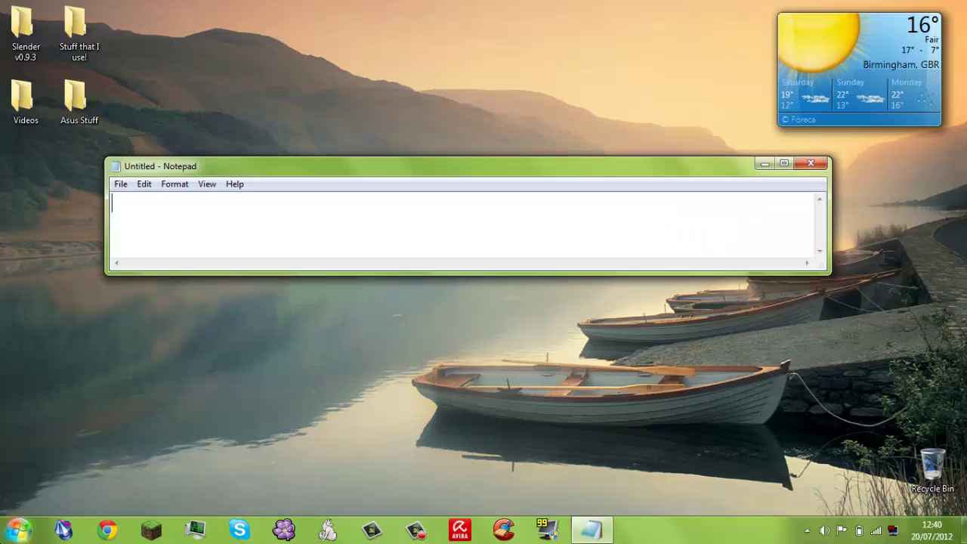
{"action": "key", "text": "ctrl+v"}
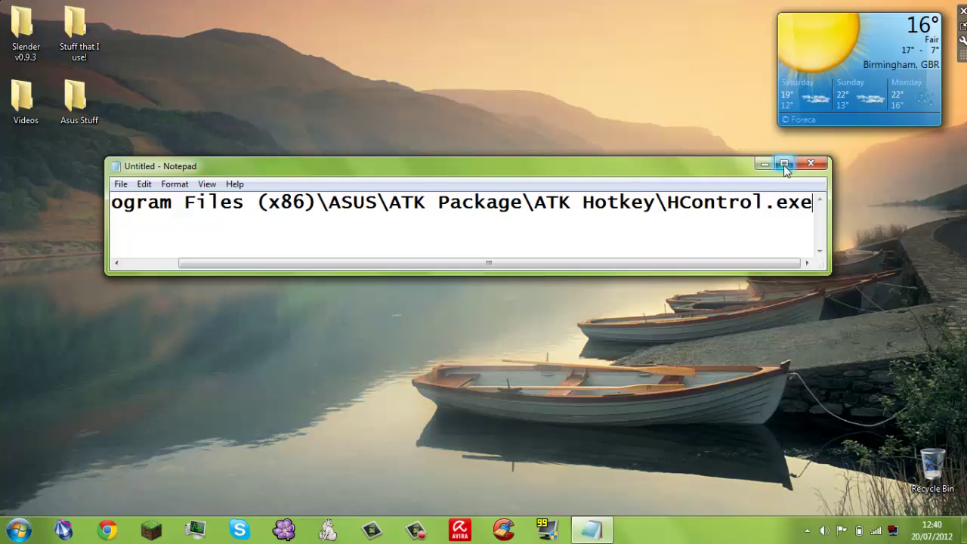
Step: Maximize Notepad, select the HControl.exe path line, then close Notepad with Don't Save
{"action": "left_click", "coordinate": [784, 164]}
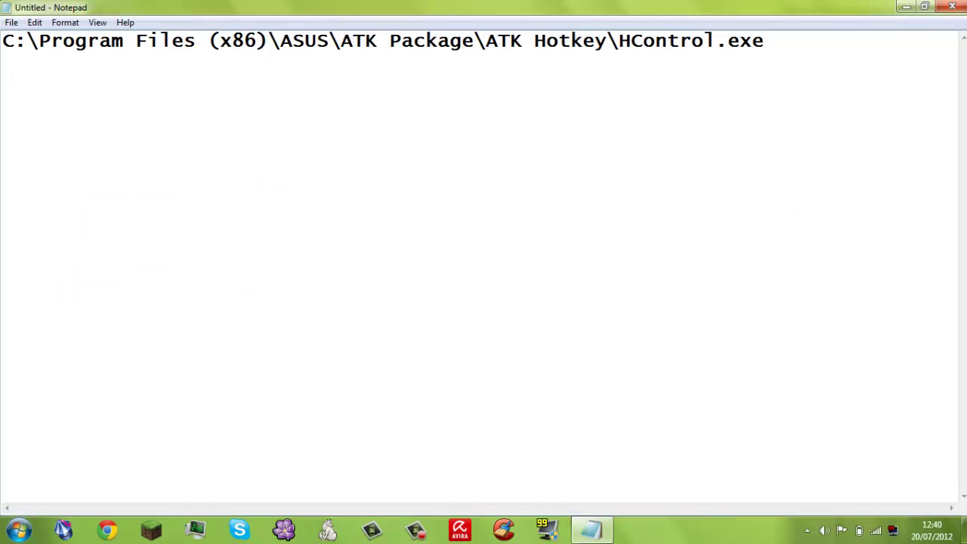
{"action": "mouse_move", "coordinate": [765, 40]}
{"action": "left_mouse_down"}
{"action": "mouse_move", "coordinate": [1, 41]}
{"action": "mouse_move", "coordinate": [764, 41]}
{"action": "mouse_move", "coordinate": [62, 41]}
{"action": "mouse_move", "coordinate": [72, 41]}
{"action": "left_mouse_up"}
{"action": "left_click", "coordinate": [462, 41]}
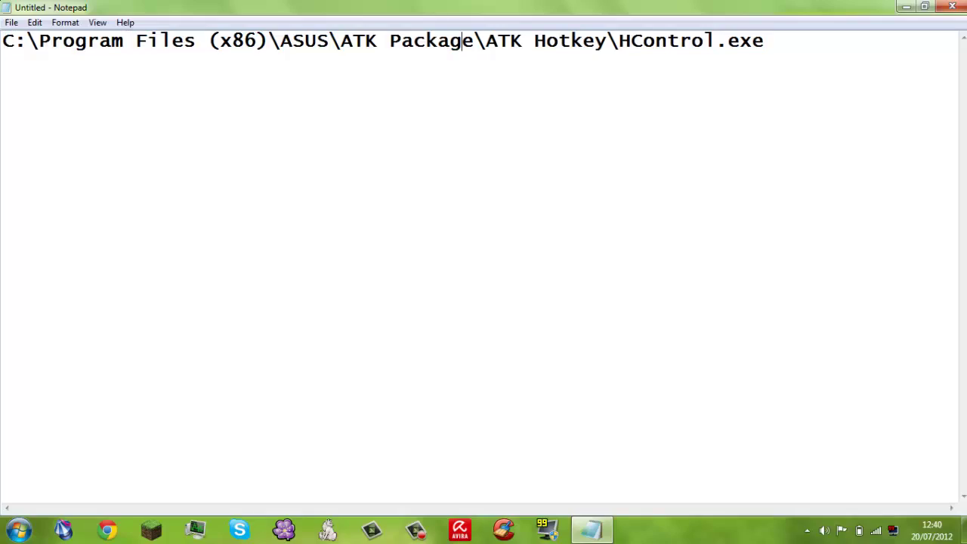
{"action": "left_click", "coordinate": [952, 6]}
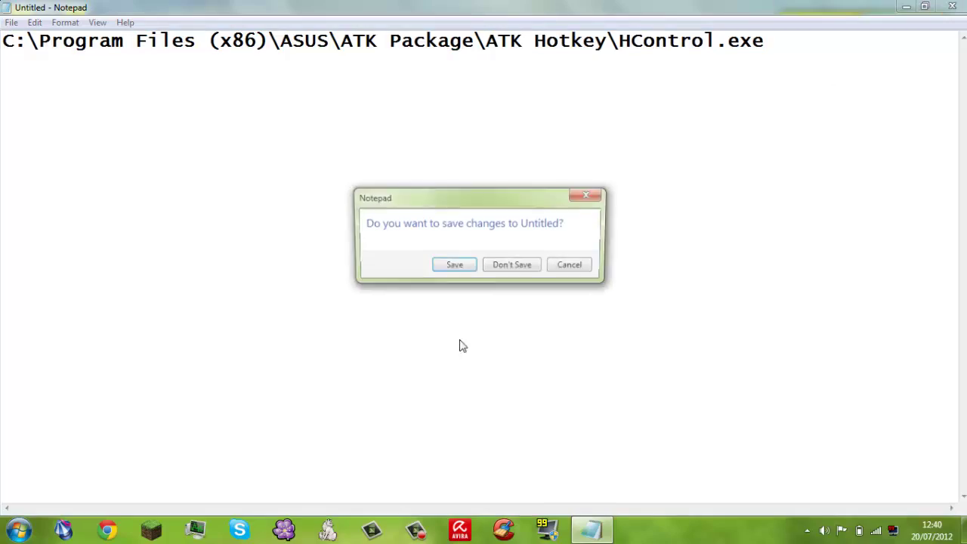
{"action": "left_click", "coordinate": [511, 265]}
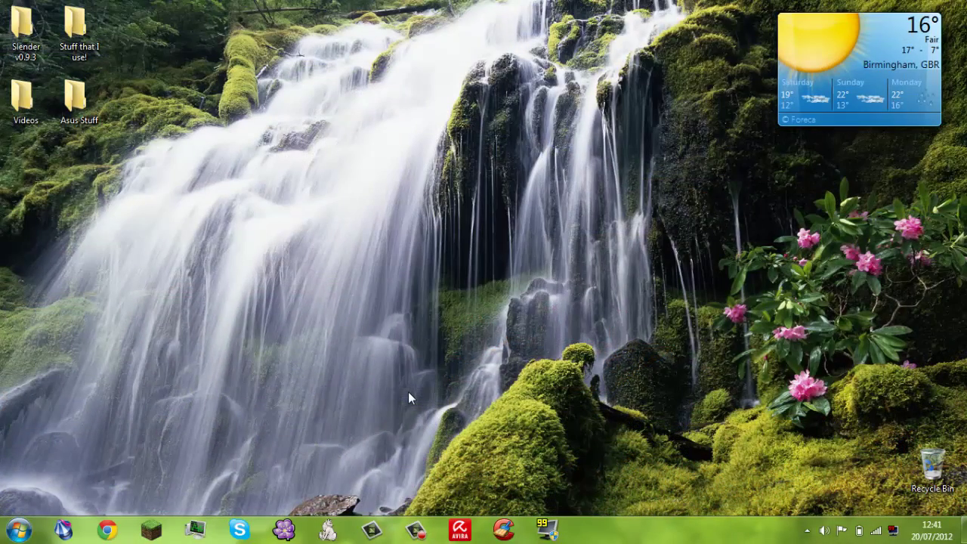